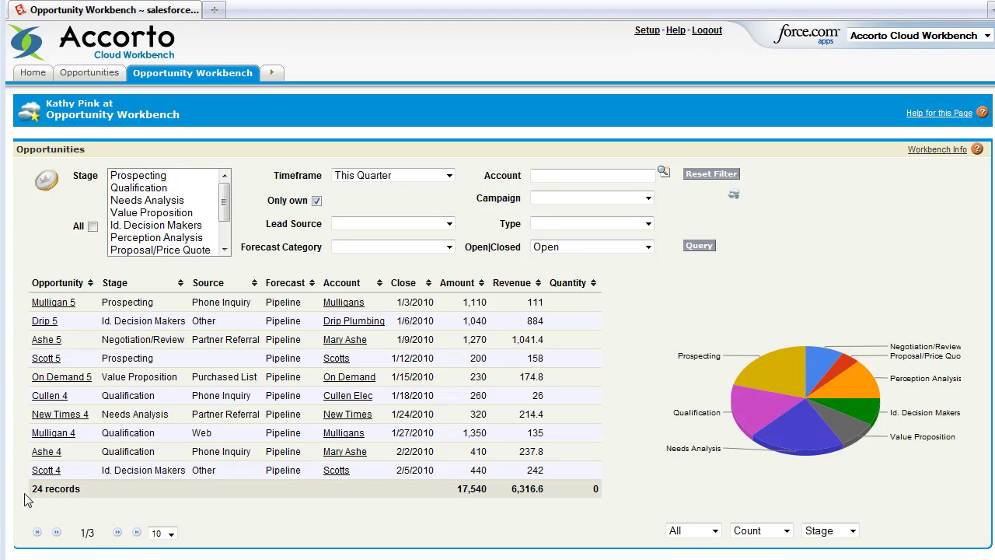
# Show the second page of the opportunity list, sorted by Stage and Source in ascending order.
pyautogui.click(117, 533)
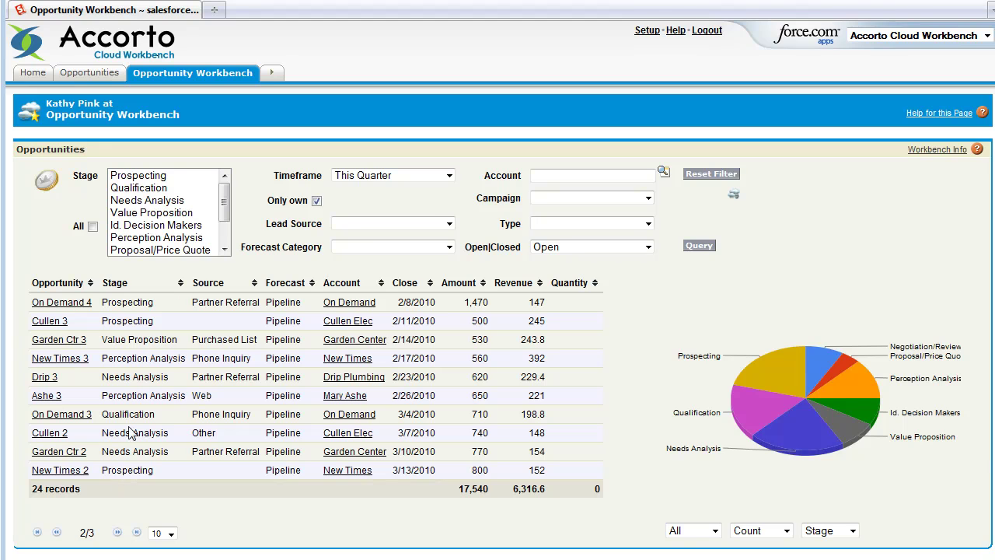
pyautogui.click(180, 283)
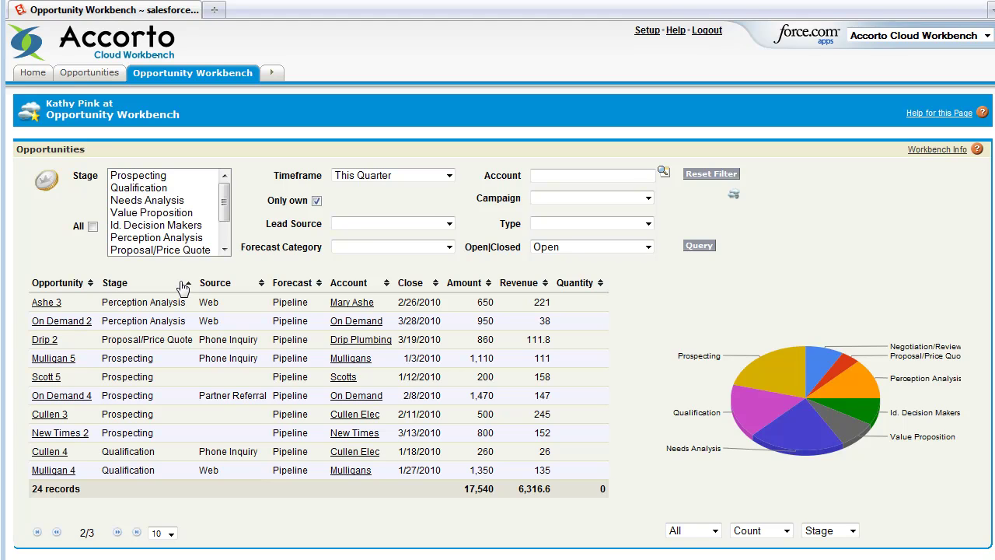
pyautogui.click(263, 285)
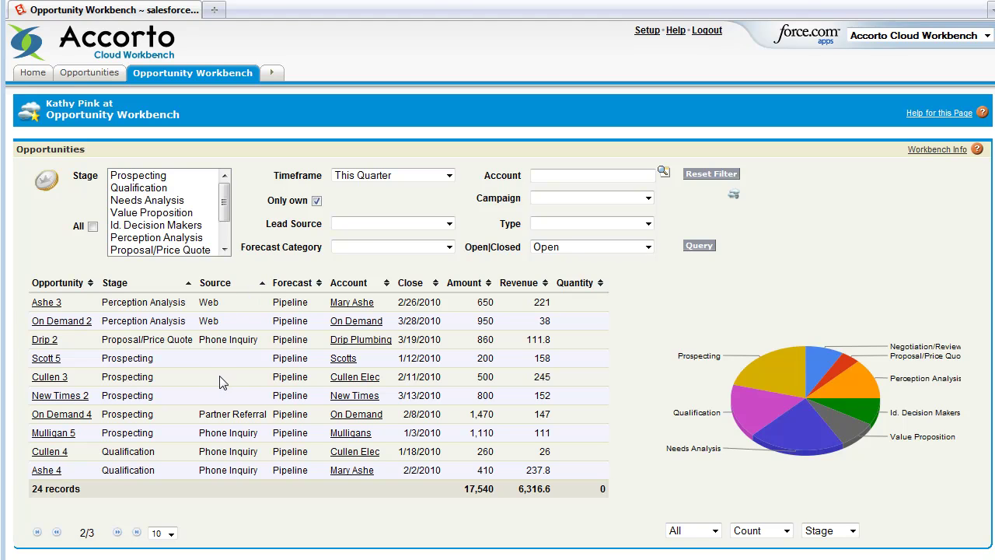
# Open the detail page of the first listed opportunity and close it again.
pyautogui.click(46, 303)
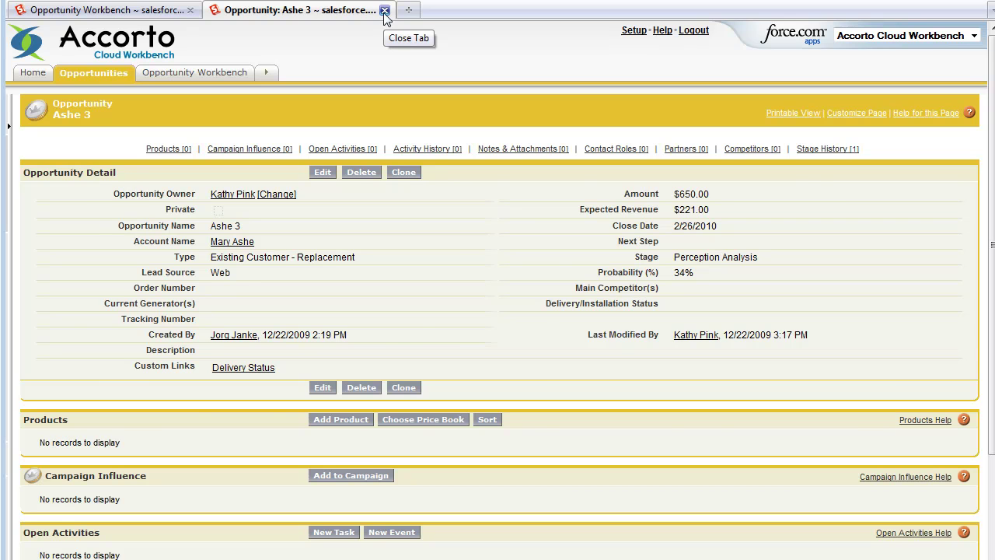
pyautogui.click(383, 10)
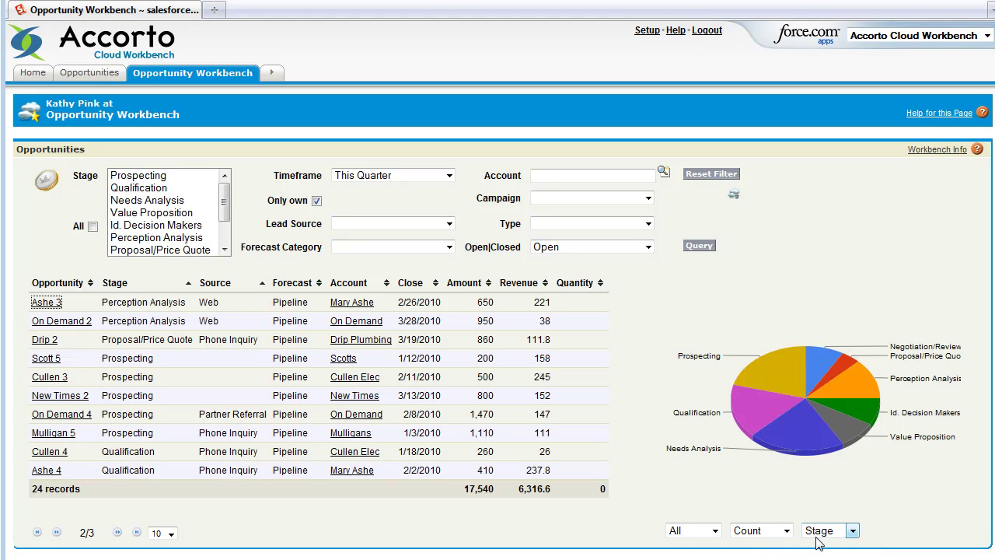
# Change the chart to show Amount by Stage in Monthly periods.
pyautogui.click(764, 534)
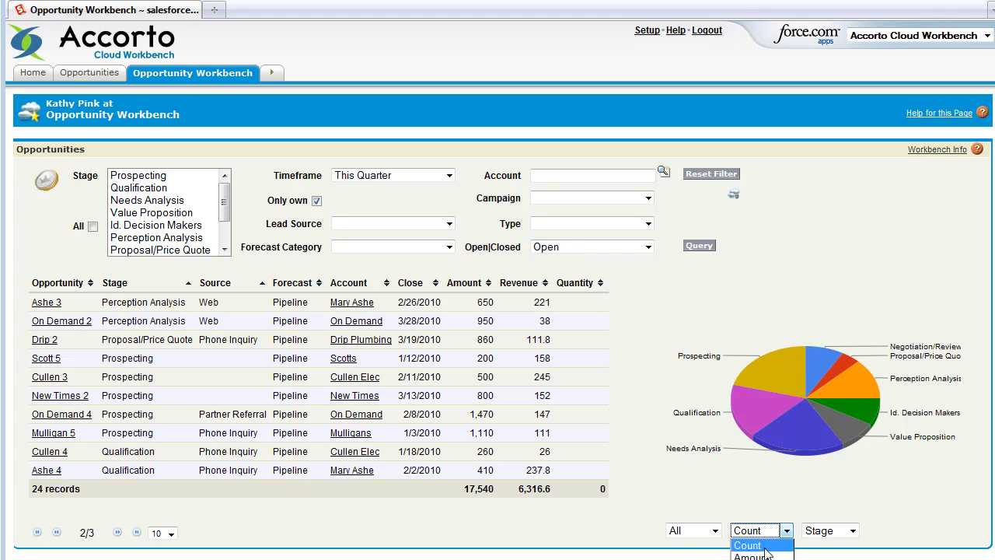
pyautogui.click(751, 555)
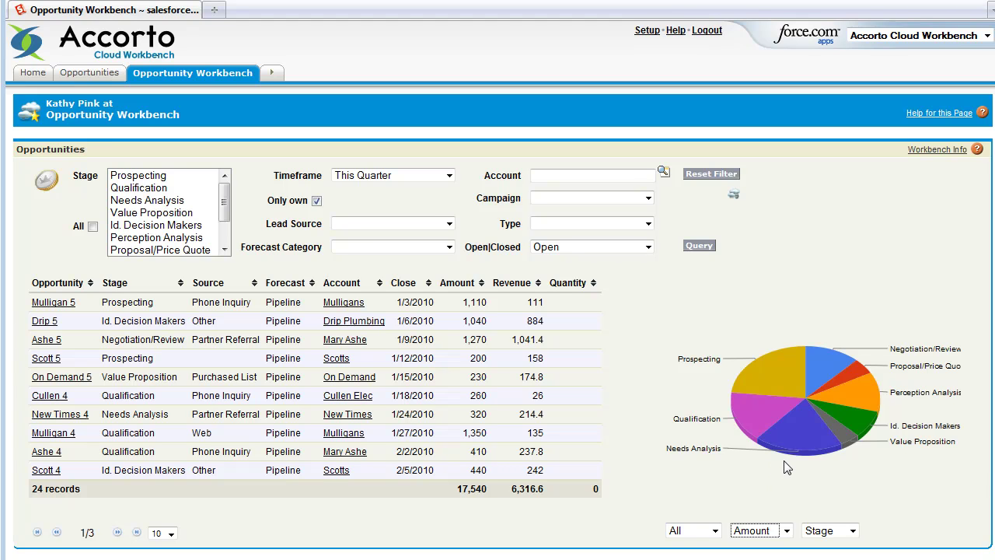
pyautogui.click(715, 532)
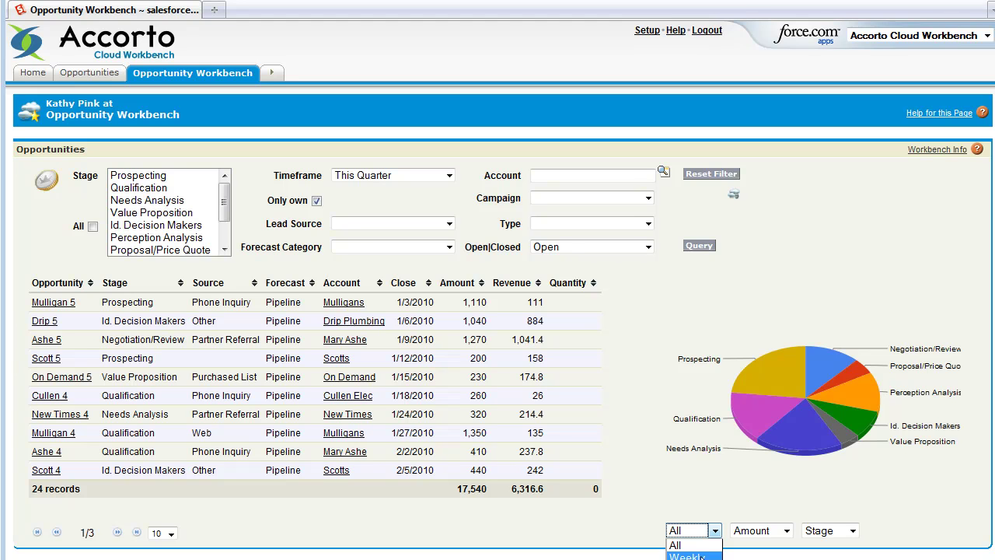
pyautogui.click(703, 559)
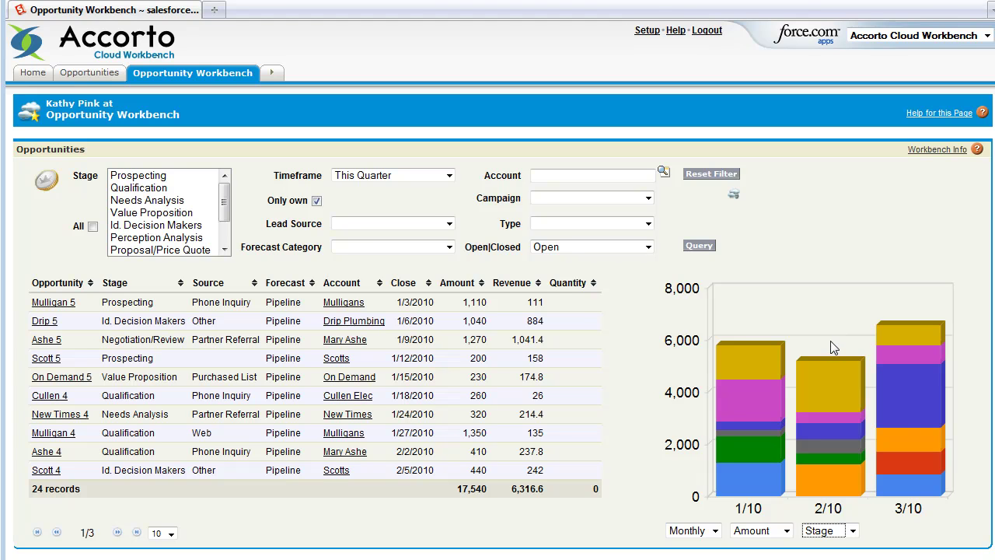
# Drill down into the Prospecting segment of the 2/10 bar, and clear the month and stage chart filters.
pyautogui.moveTo(831, 392)
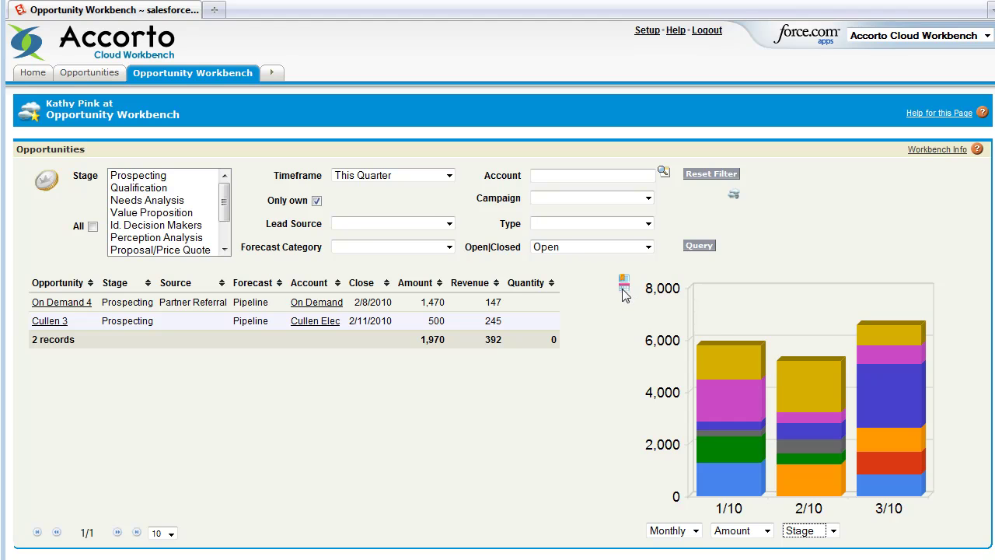
pyautogui.moveTo(624, 293)
pyautogui.click(624, 290)
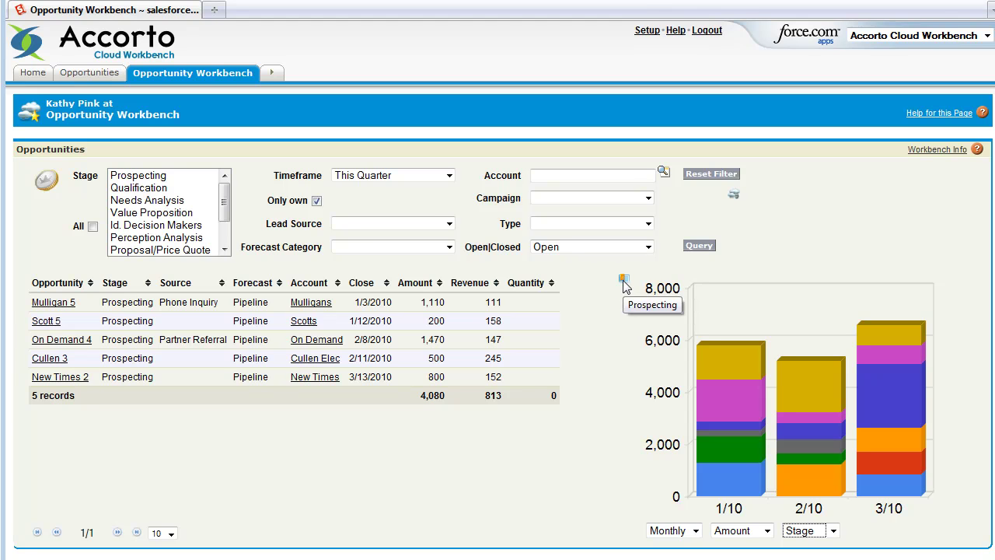
pyautogui.click(623, 280)
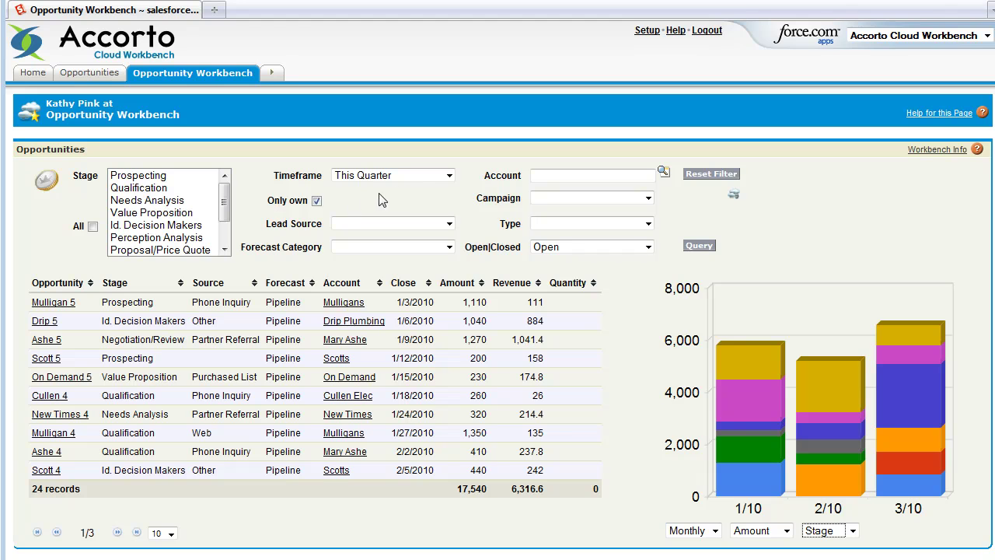
# Filter the opportunities to the This Month timeframe and run the query.
pyautogui.click(419, 184)
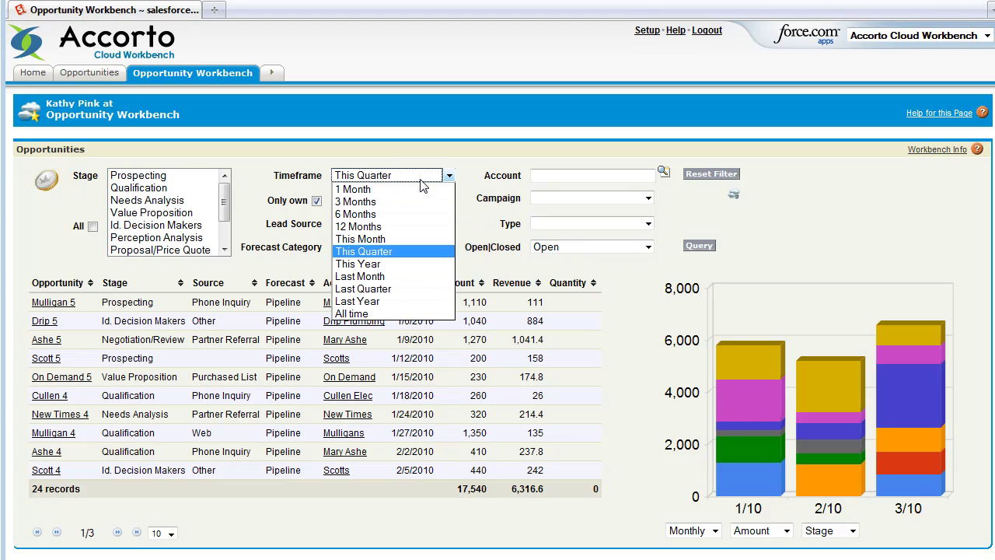
pyautogui.click(361, 238)
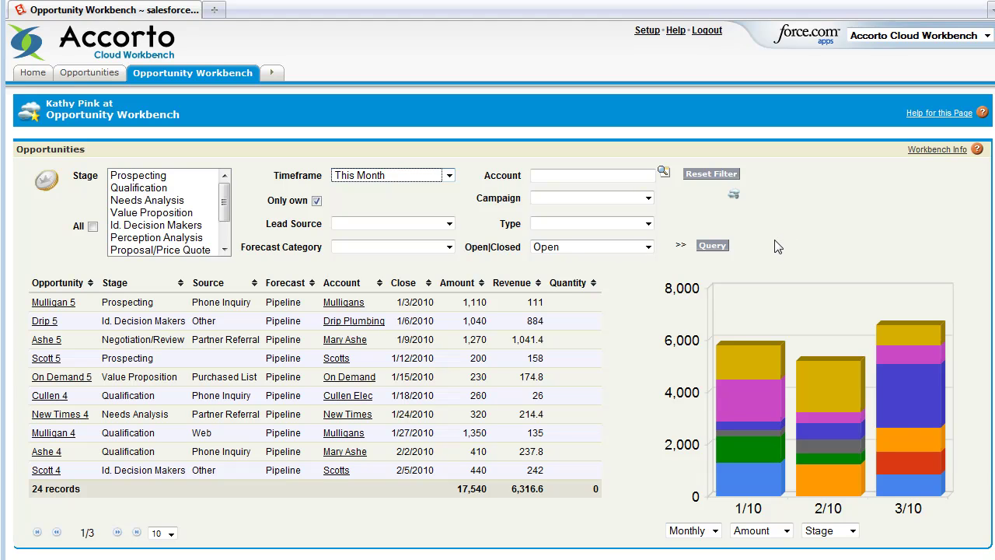
pyautogui.click(720, 245)
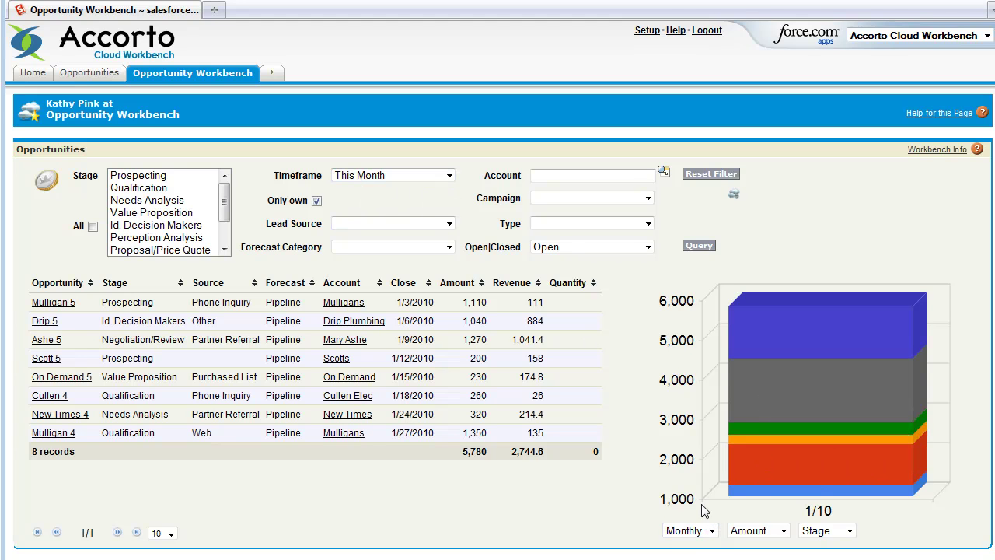
# Set the chart period to All and group the amounts by Account.
pyautogui.click(712, 531)
pyautogui.click(673, 545)
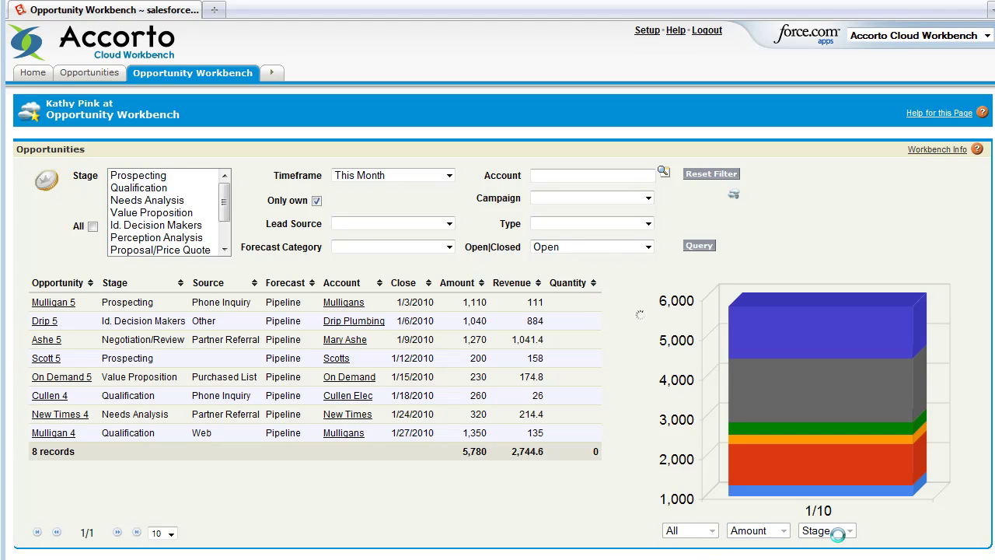
pyautogui.click(849, 533)
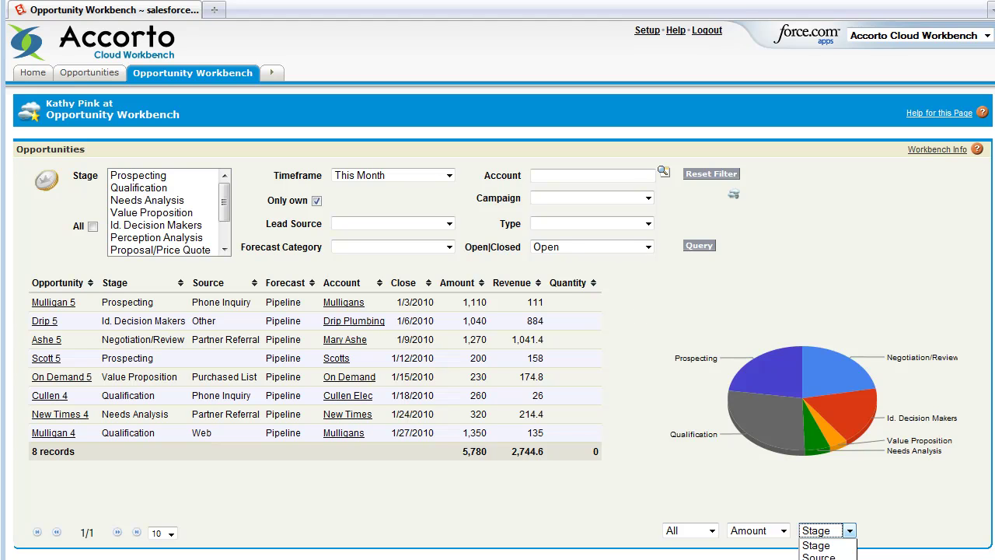
pyautogui.click(821, 559)
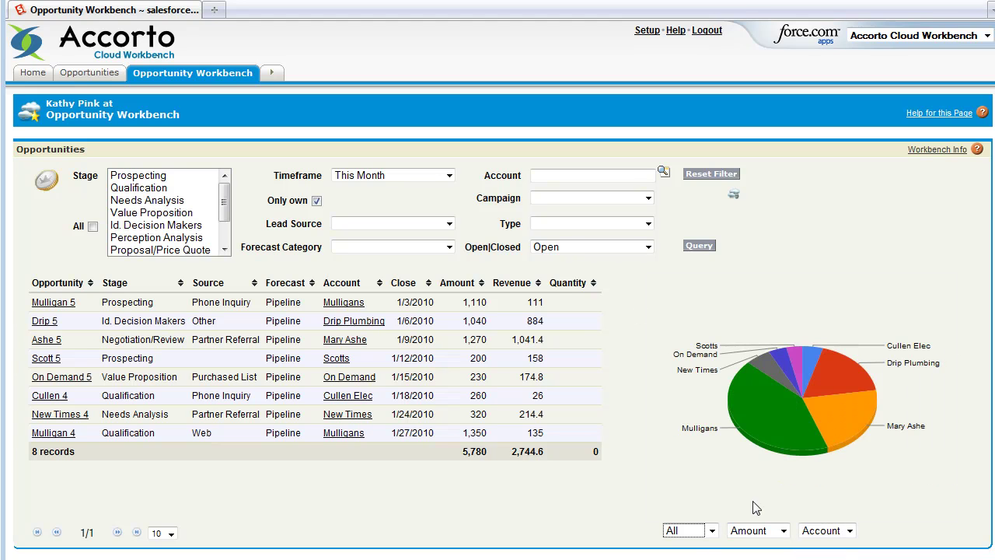
# Open the workbench setup and select the existing Opportunity workbench for editing.
pyautogui.moveTo(749, 443)
pyautogui.click(734, 200)
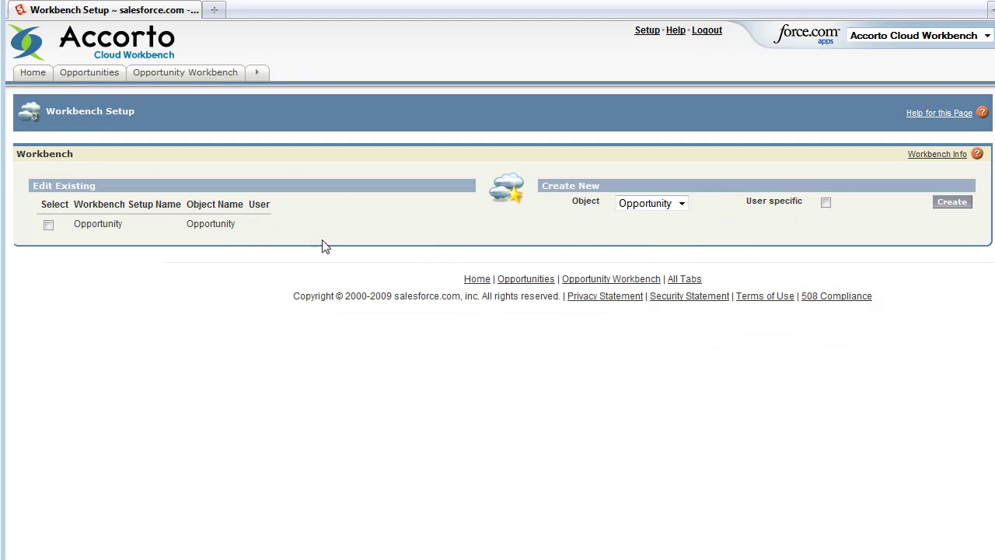
pyautogui.click(48, 226)
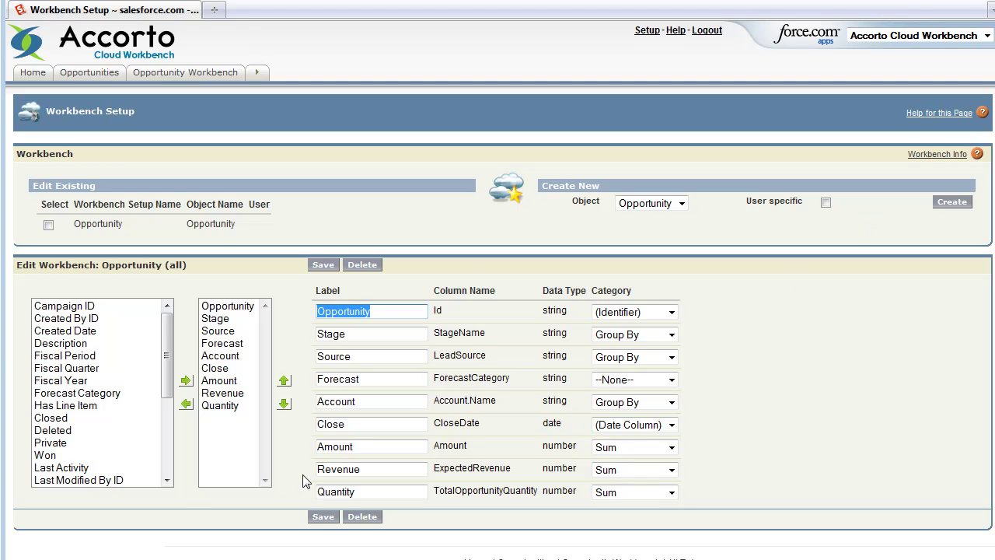
# Add the Opportunity Type field to the workbench's selected columns.
pyautogui.click(165, 481)
pyautogui.click(166, 481)
pyautogui.click(165, 481)
pyautogui.click(165, 481)
pyautogui.click(165, 481)
pyautogui.click(165, 481)
pyautogui.click(166, 481)
pyautogui.click(166, 481)
pyautogui.click(166, 481)
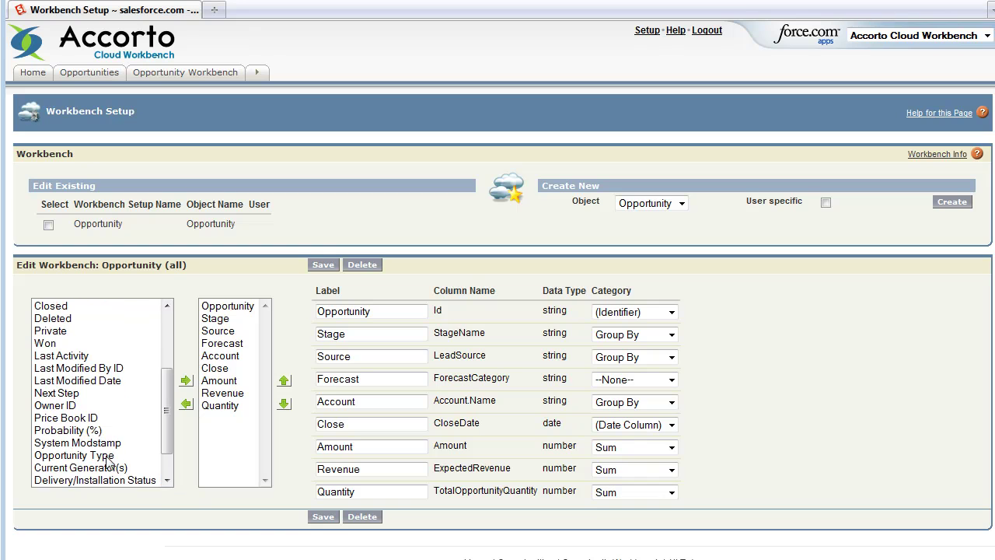
pyautogui.click(83, 455)
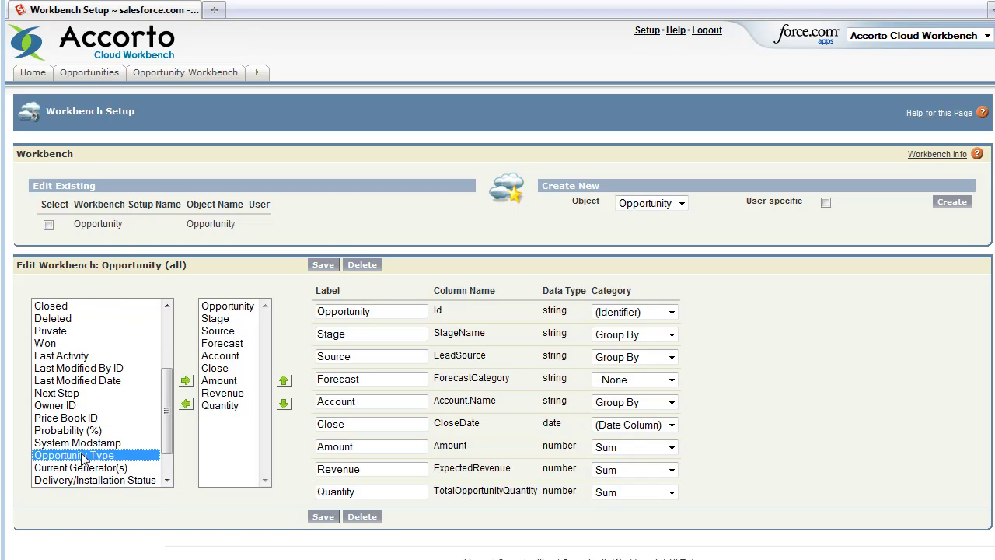
pyautogui.click(185, 381)
# Move the Opportunity Type column up so that it sits between Source and Forecast.
pyautogui.click(238, 431)
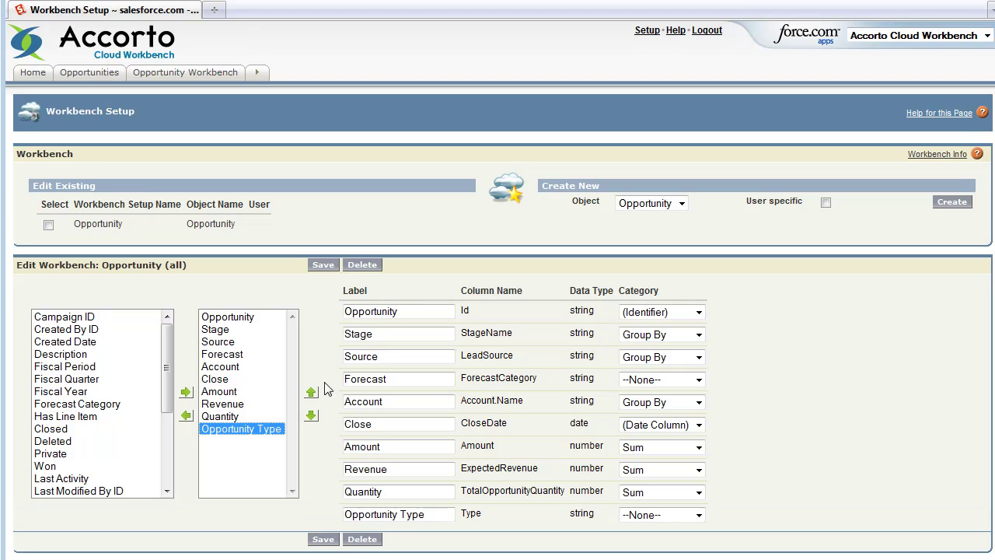
pyautogui.click(311, 393)
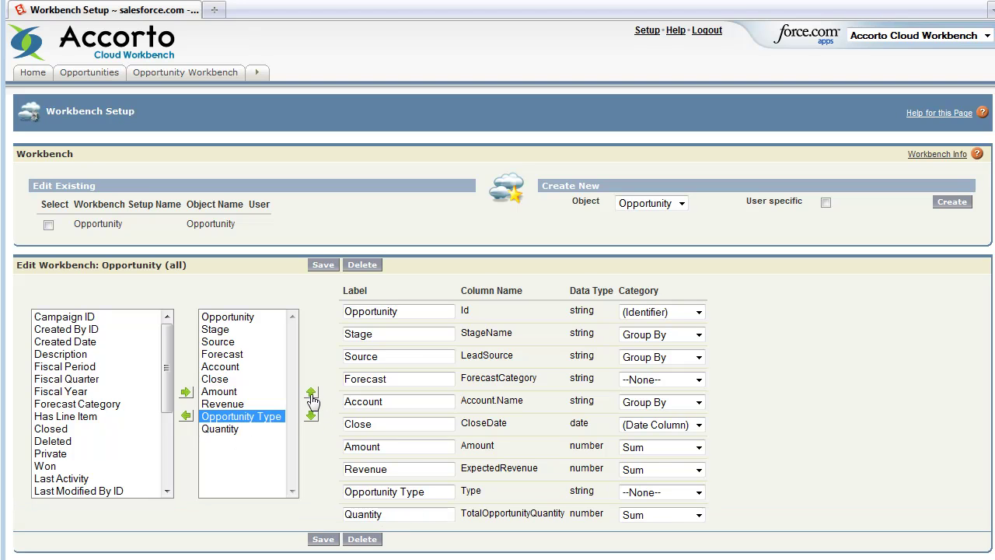
pyautogui.click(311, 393)
pyautogui.click(311, 393)
pyautogui.click(311, 393)
pyautogui.click(311, 393)
pyautogui.click(311, 393)
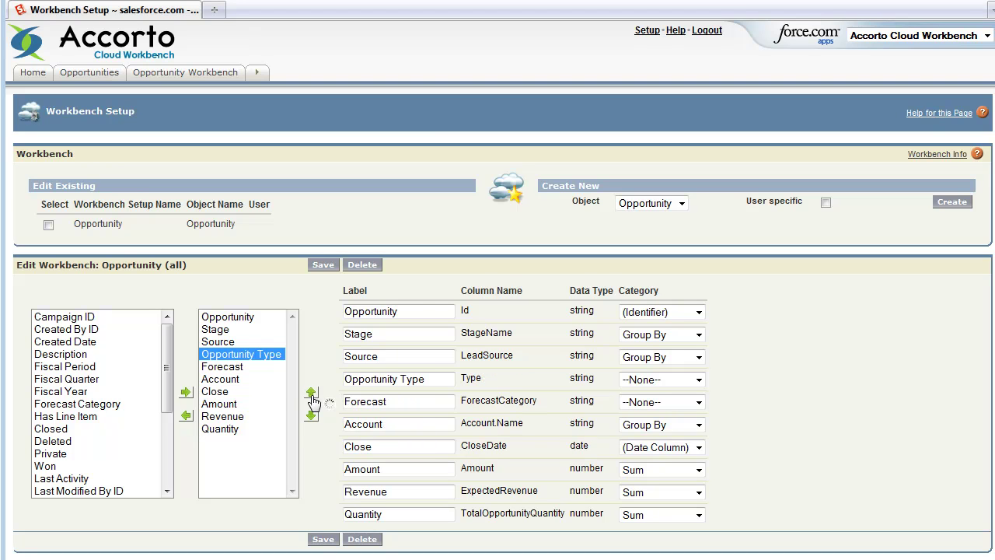
pyautogui.click(311, 416)
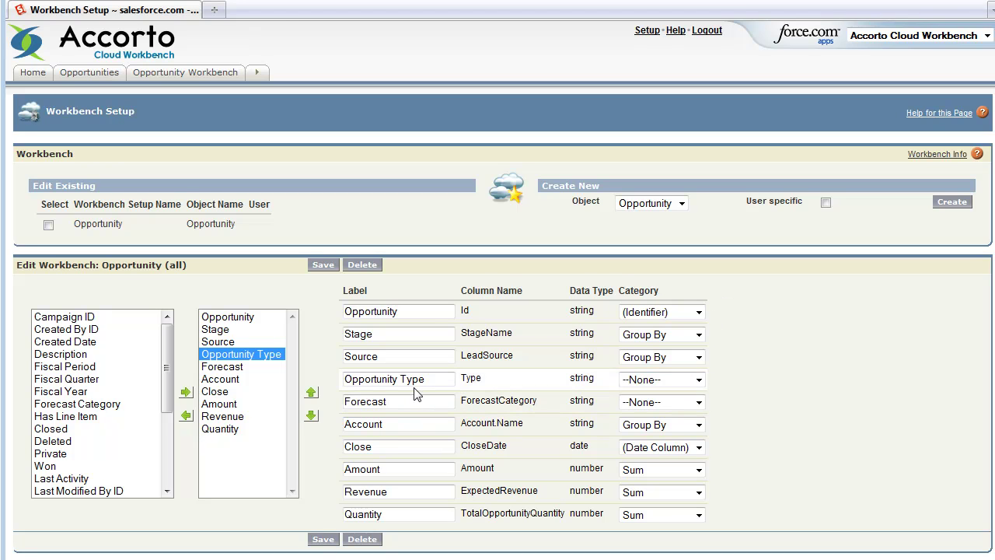
# Set the Opportunity Type column's category to Group By and save the workbench setup.
pyautogui.click(631, 381)
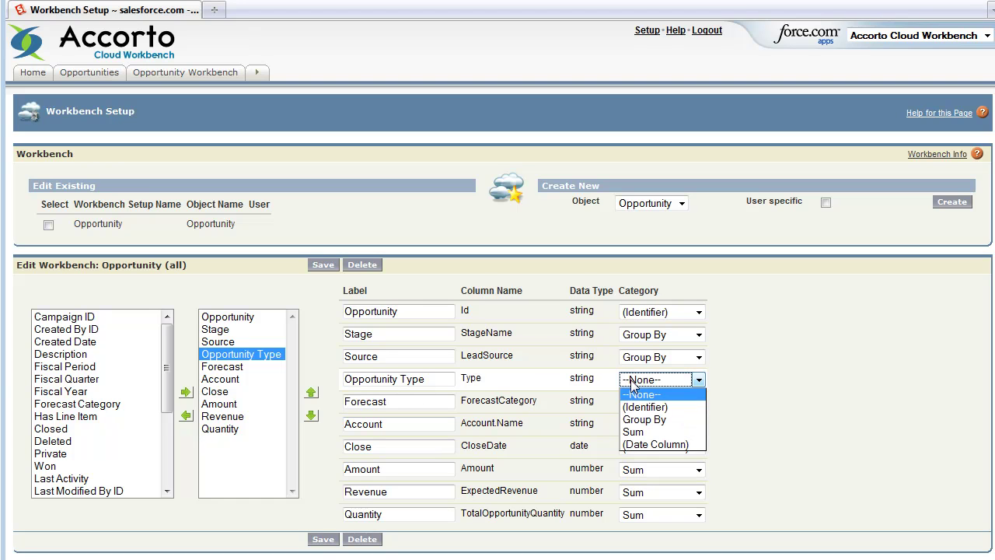
pyautogui.click(635, 420)
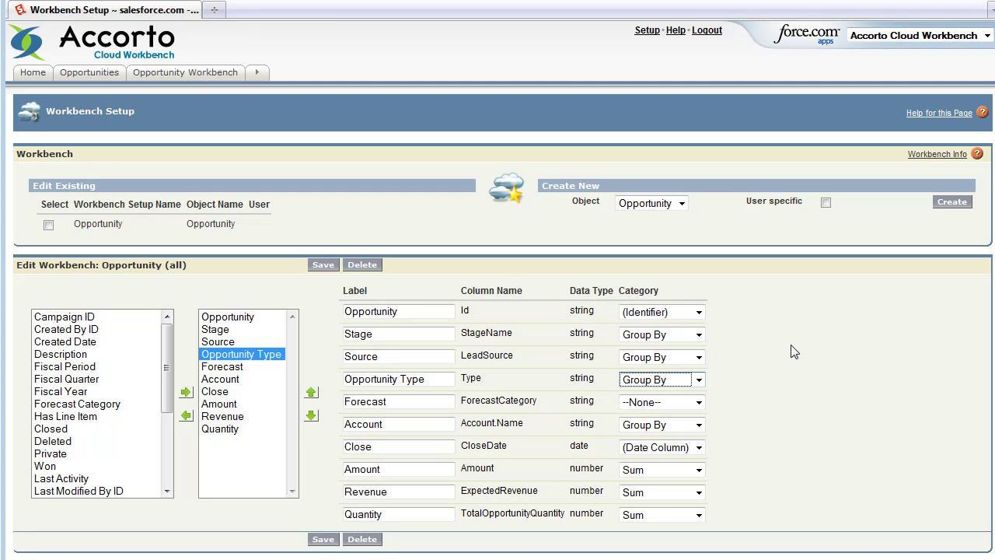
pyautogui.click(329, 541)
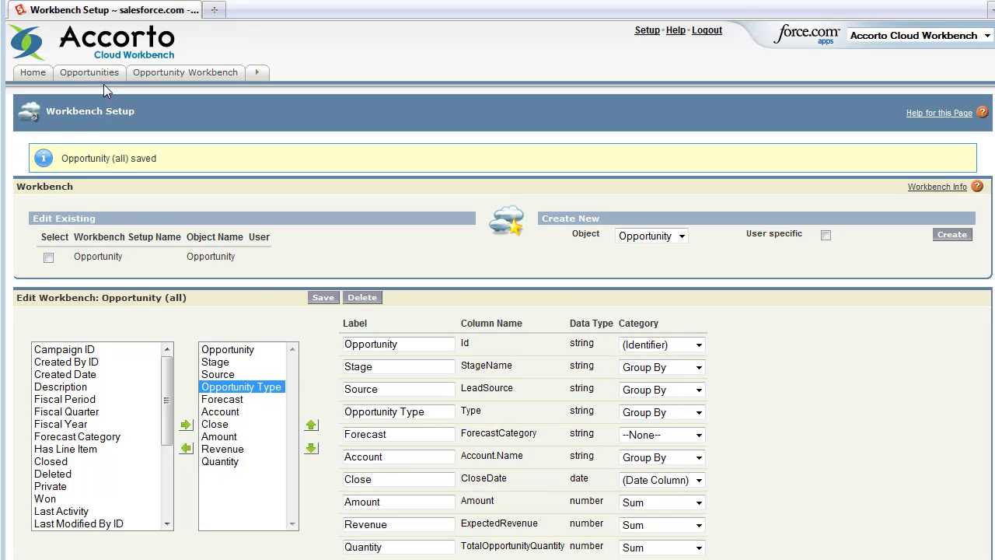
# Return to the Opportunity Workbench and group the chart by Opportunity Type.
pyautogui.click(152, 74)
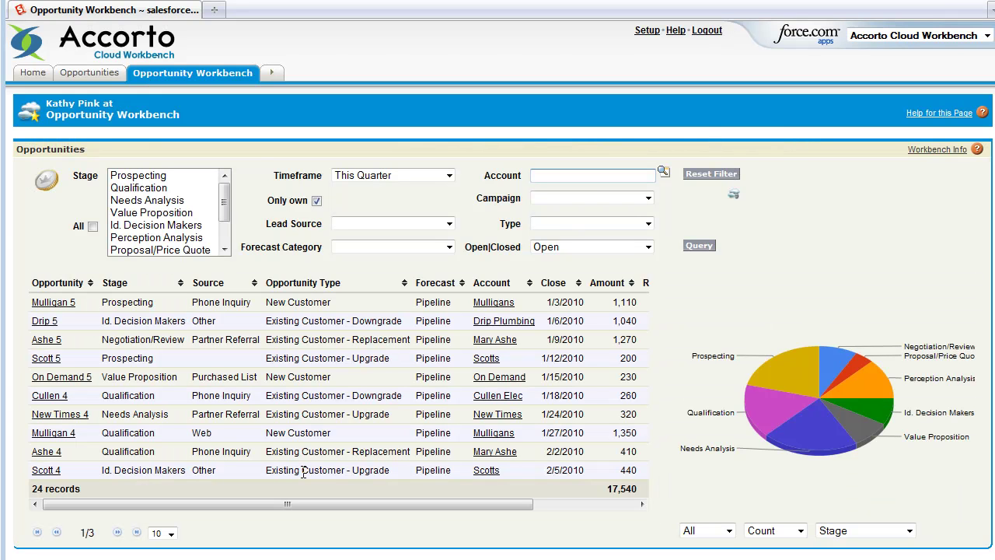
pyautogui.click(907, 531)
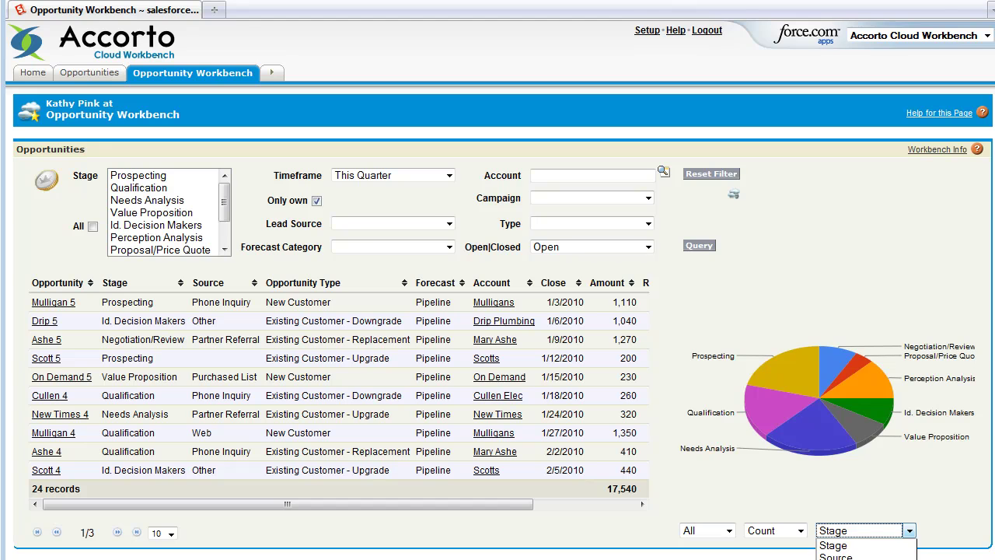
pyautogui.click(858, 559)
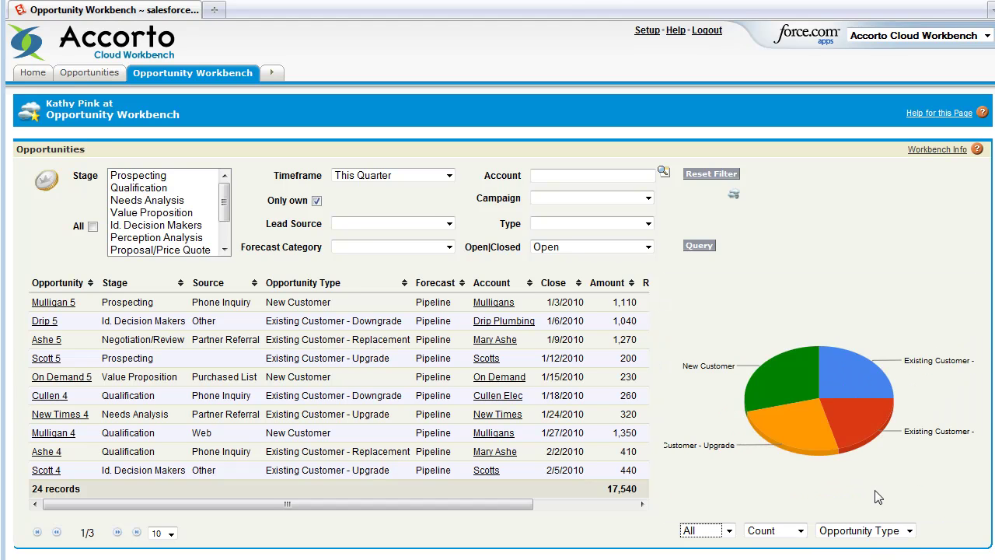